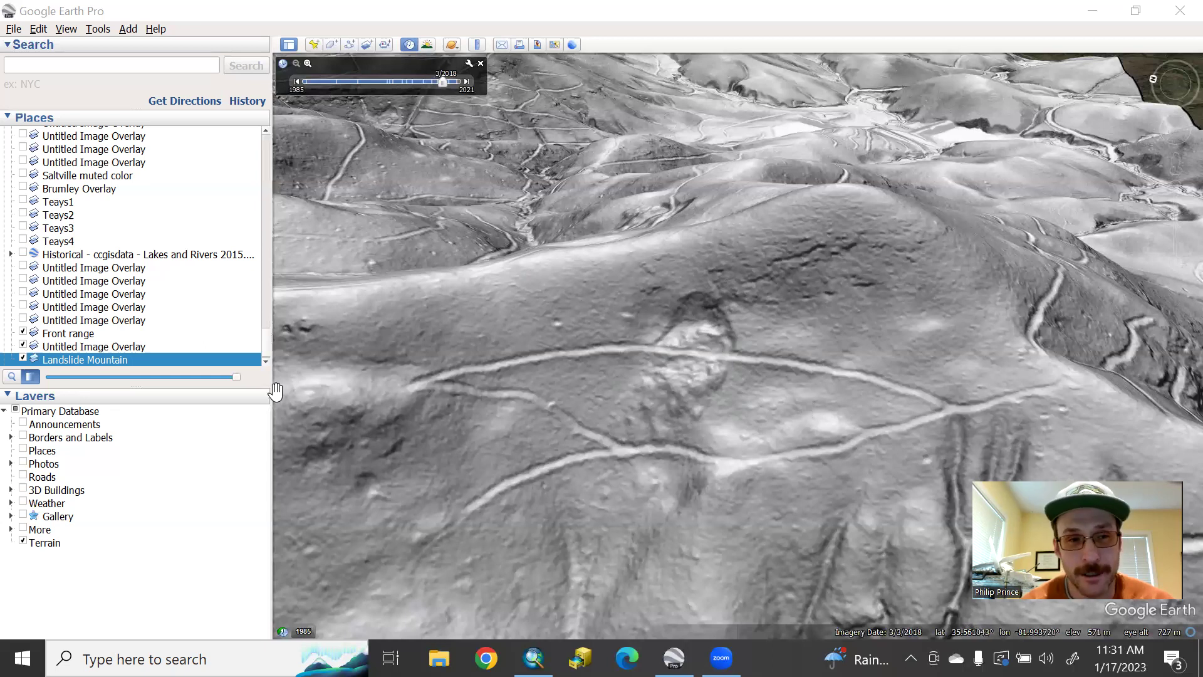
Fade the Landslide Mountain overlay to fully transparent to compare it with the satellite imagery, and restore it to full opacity.
left_click_drag(238, 378, 45, 378)
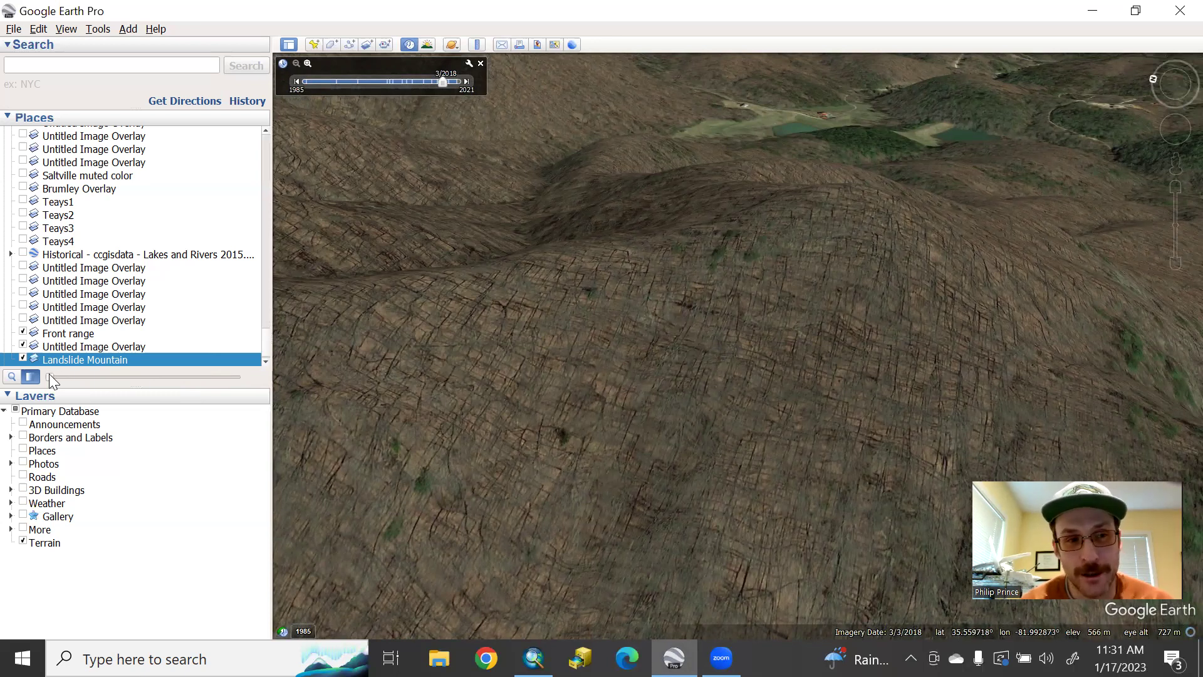
left_click_drag(49, 374, 547, 395)
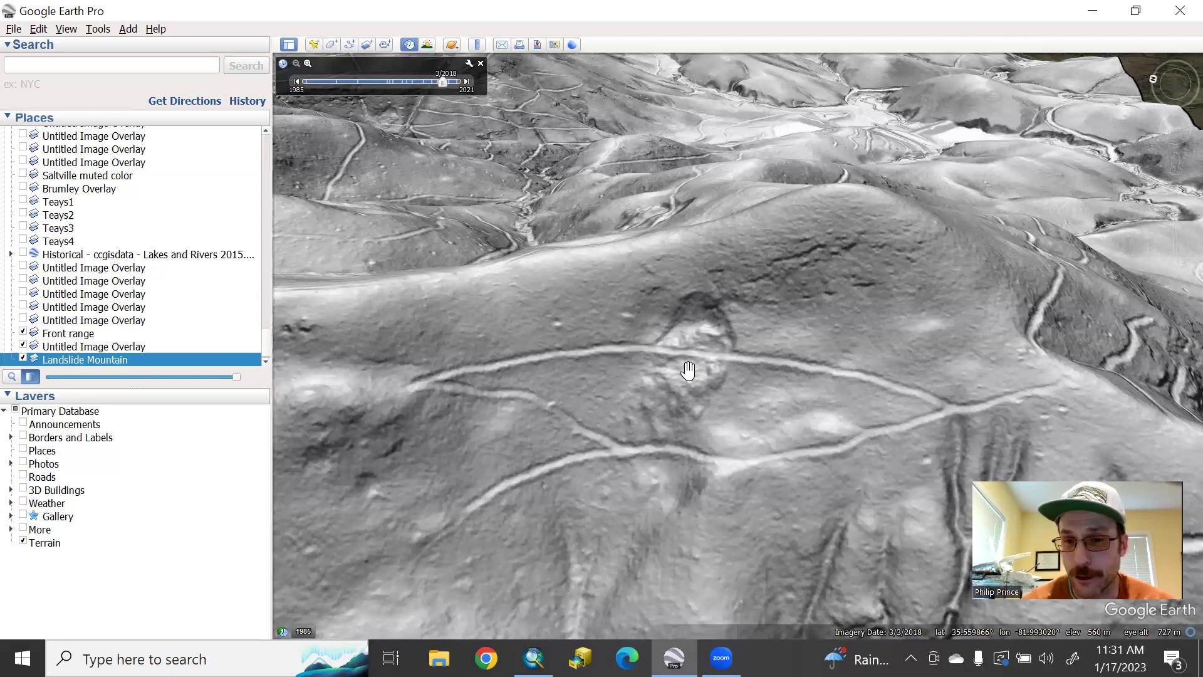
Zoom out from the landslide crossed by the road and rotate the view to examine the slide scars from the mountain's opposite side.
left_click(1177, 263)
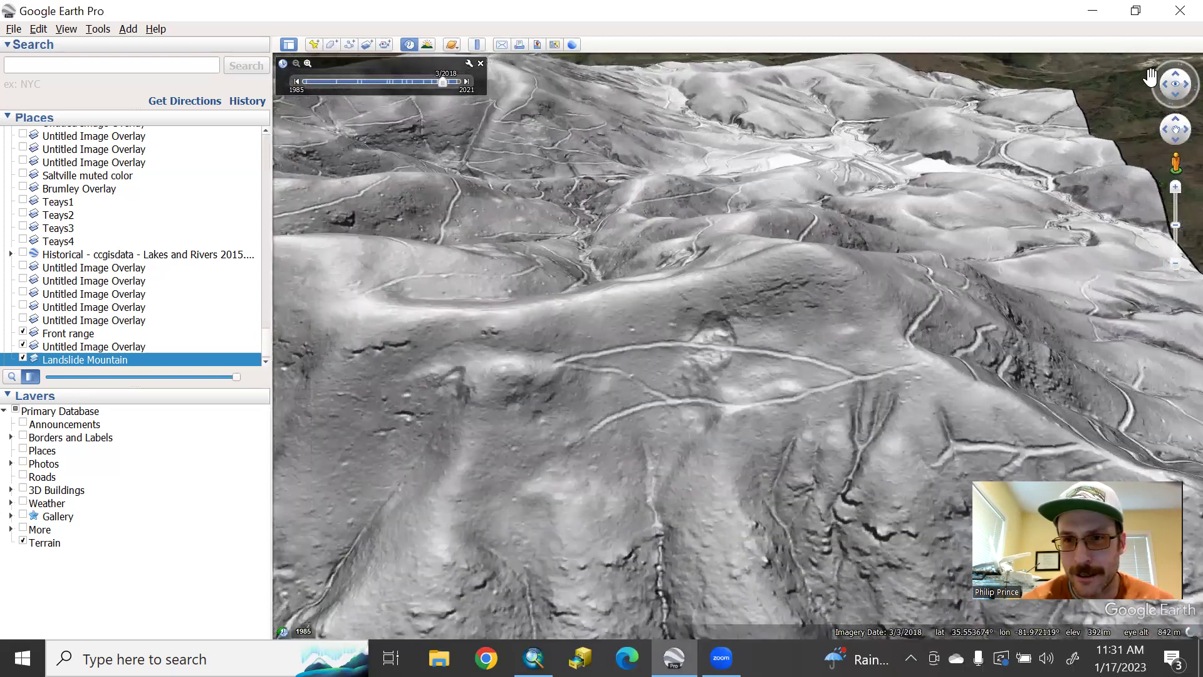
left_click(1153, 79)
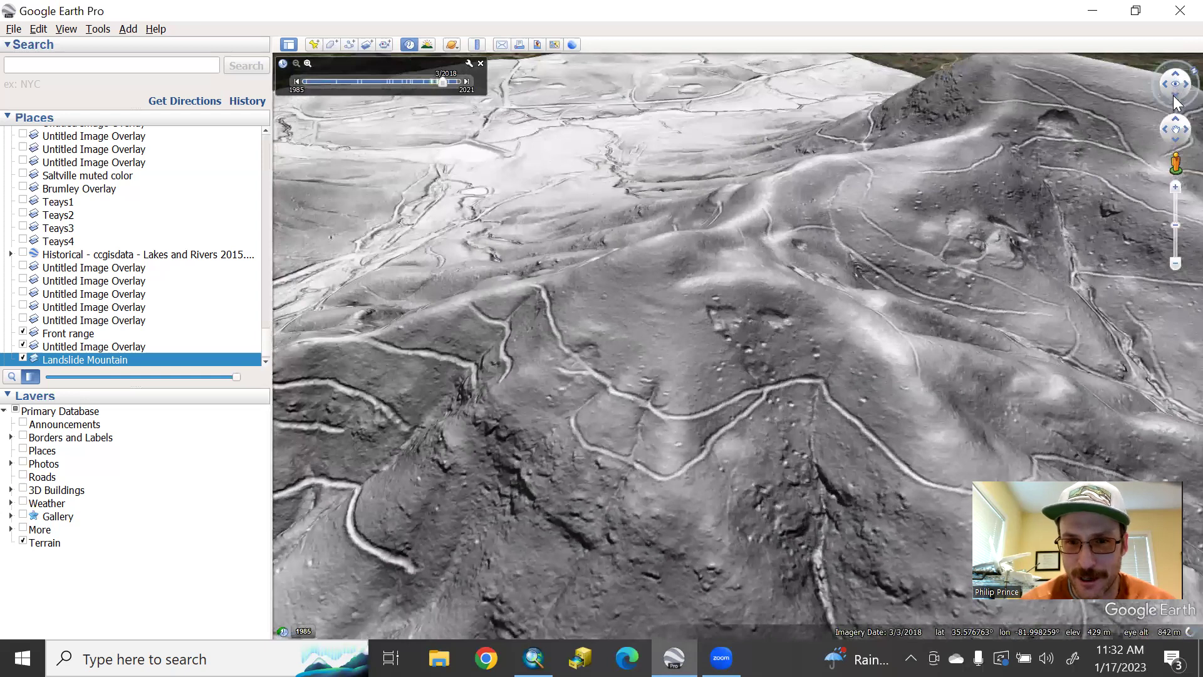
left_click_drag(1174, 96, 1175, 91)
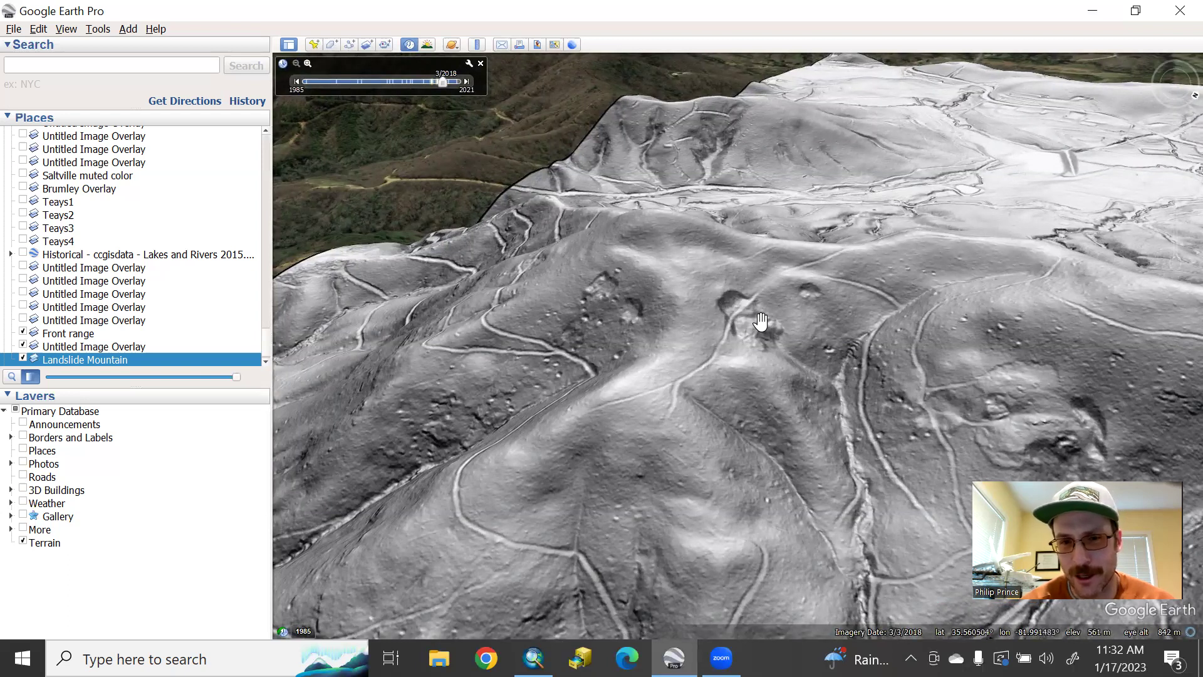
left_click_drag(841, 314, 692, 283)
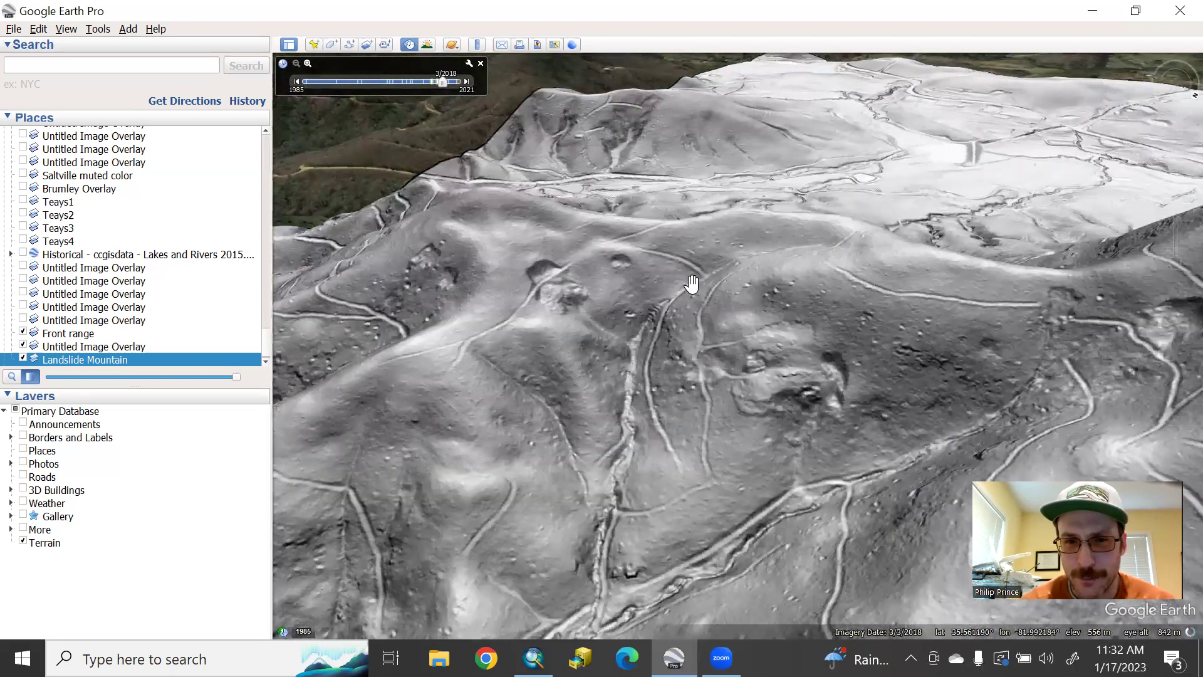
Zoom in on the landslide scars and deposits beside the stream valley, and examine them across to the scar near the peak.
left_click(1176, 186)
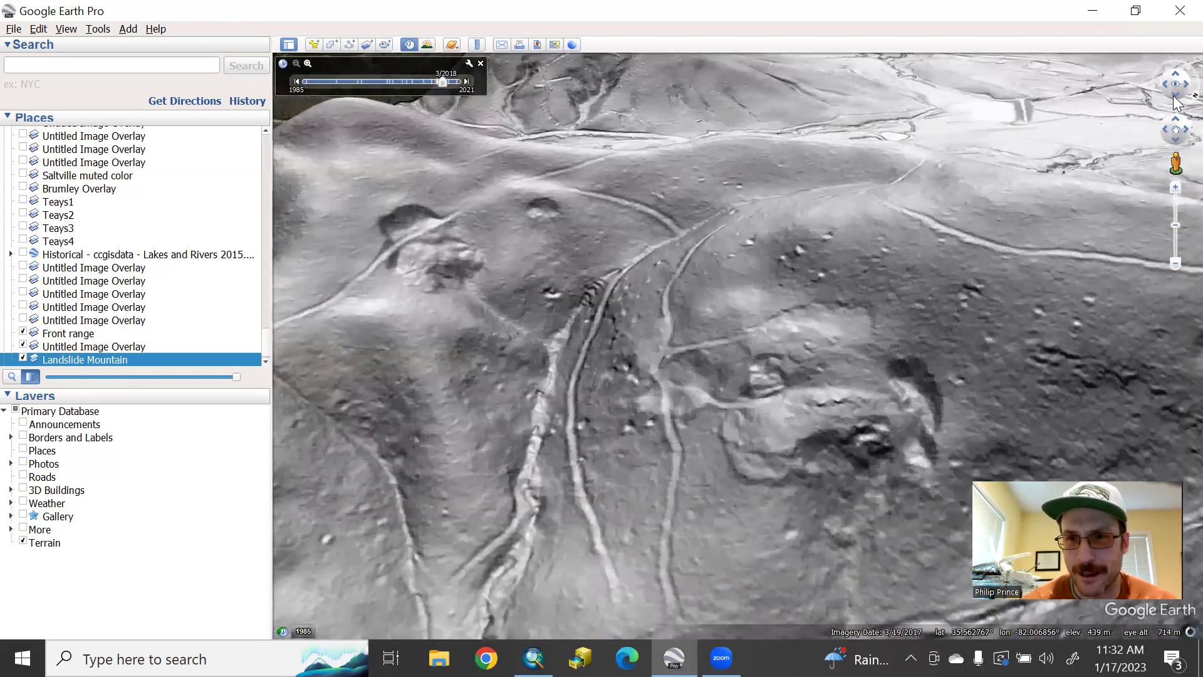
left_click_drag(1174, 97, 1174, 82)
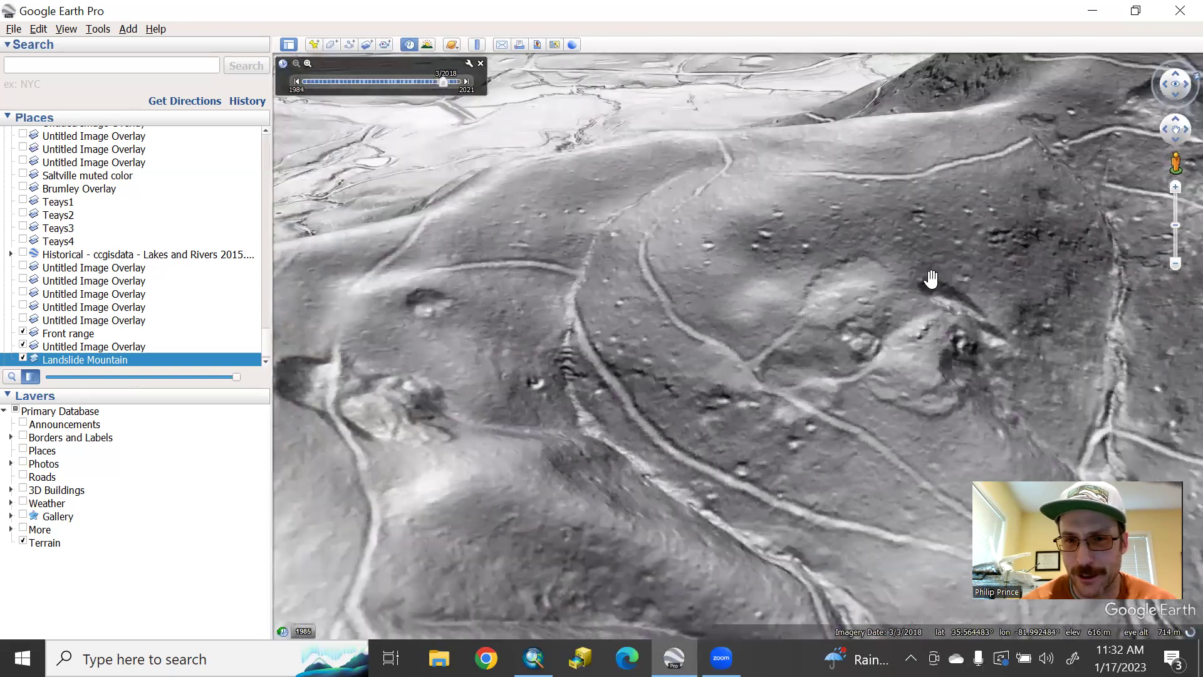
left_click_drag(913, 297, 802, 302)
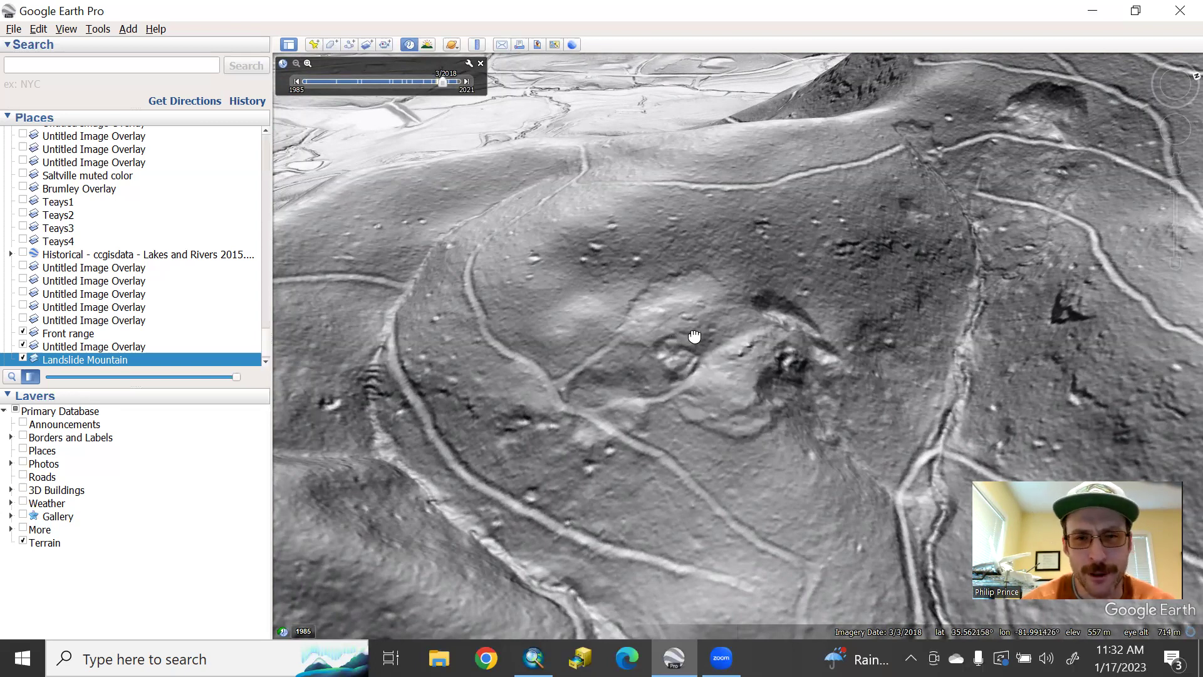
left_click_drag(694, 337, 534, 416)
left_click_drag(984, 139, 956, 150)
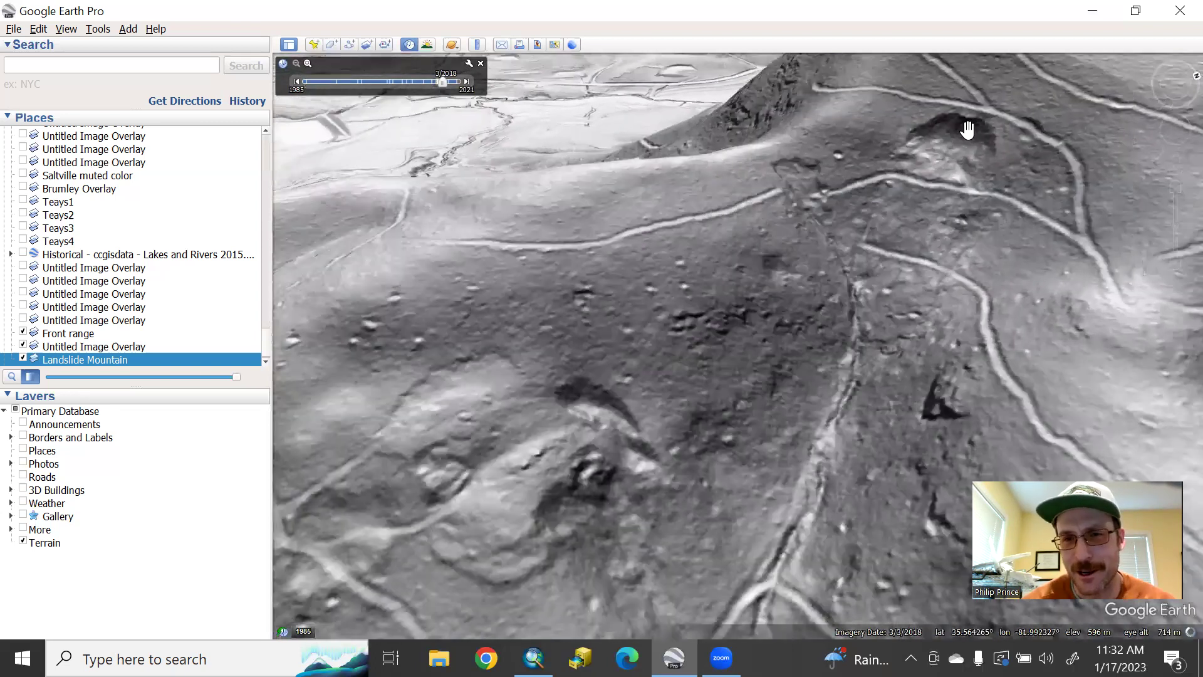
Zoom out to view the whole peak, and examine the road-crossed slope on its near flank up close.
left_click(1176, 264)
scroll(737, 328, "down", 2)
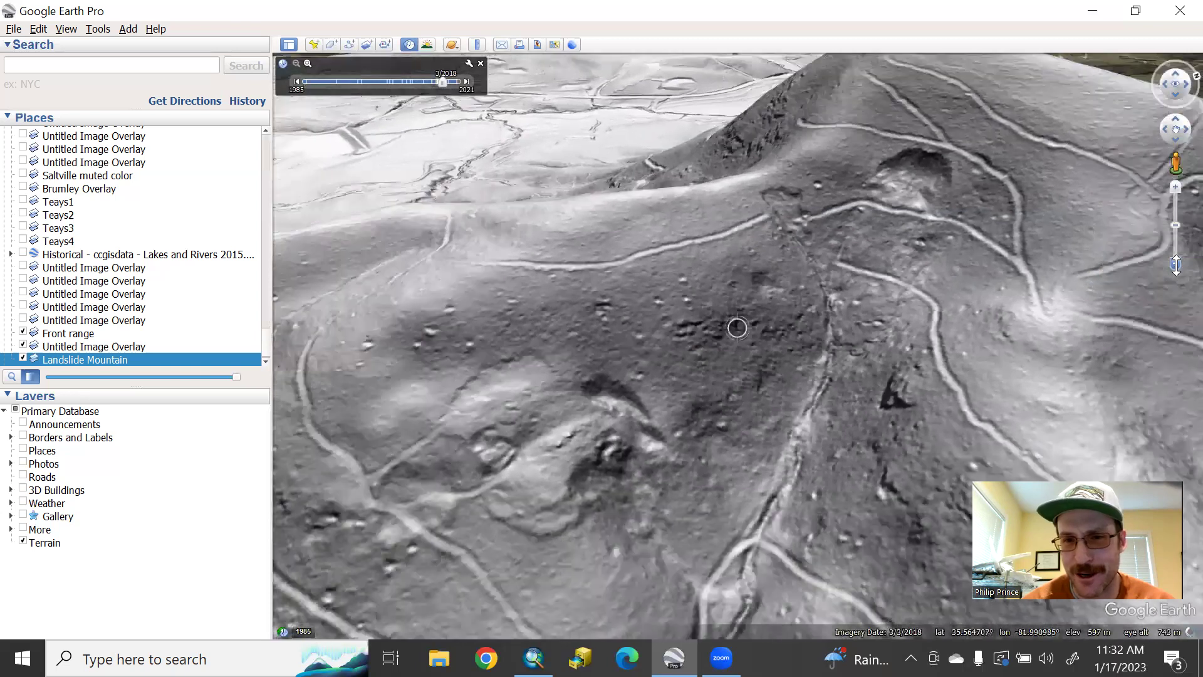
left_click_drag(1022, 345, 766, 354)
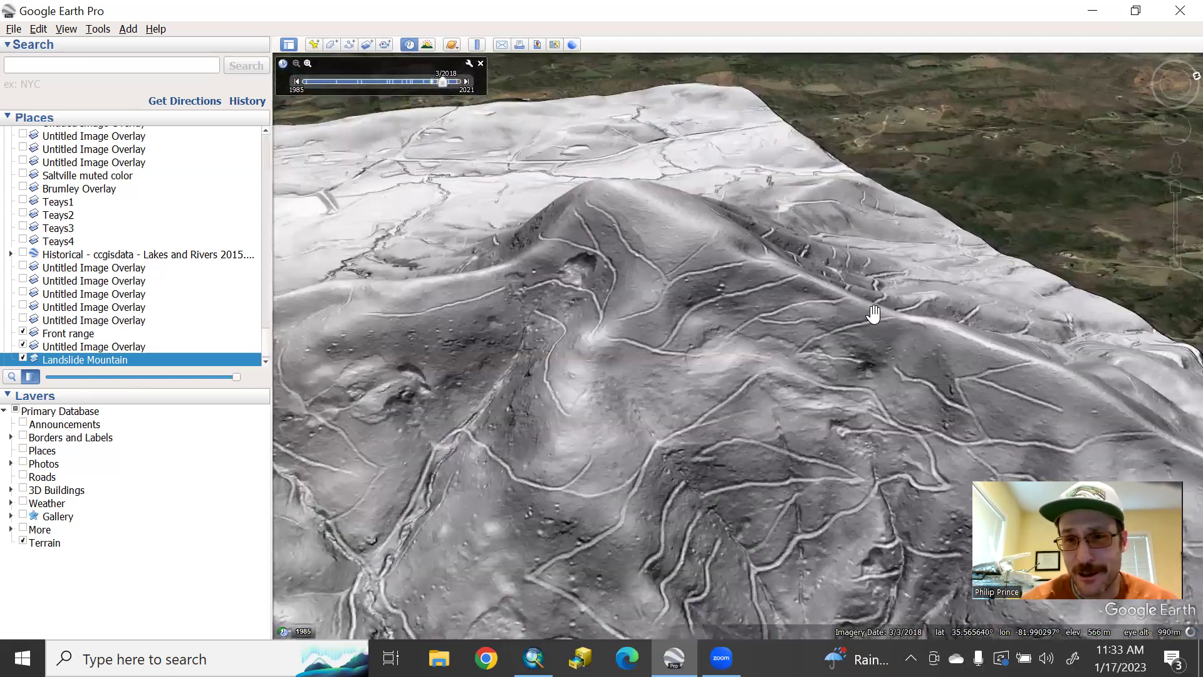
left_click(1175, 185)
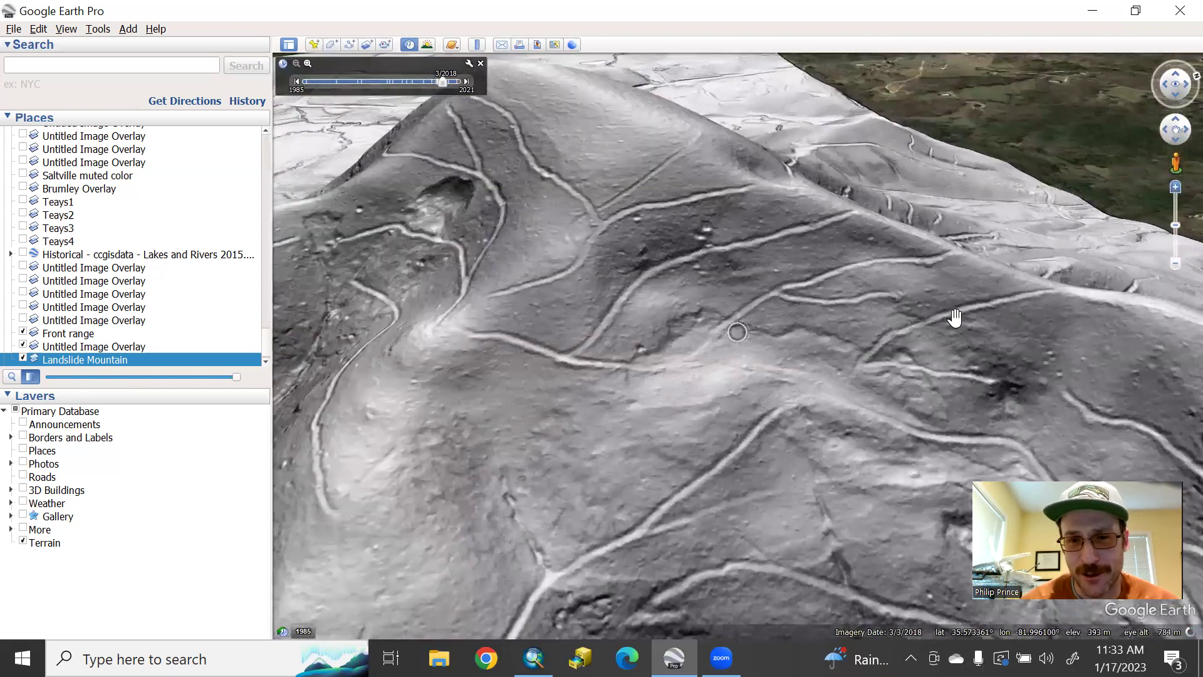
left_click_drag(955, 318, 837, 286)
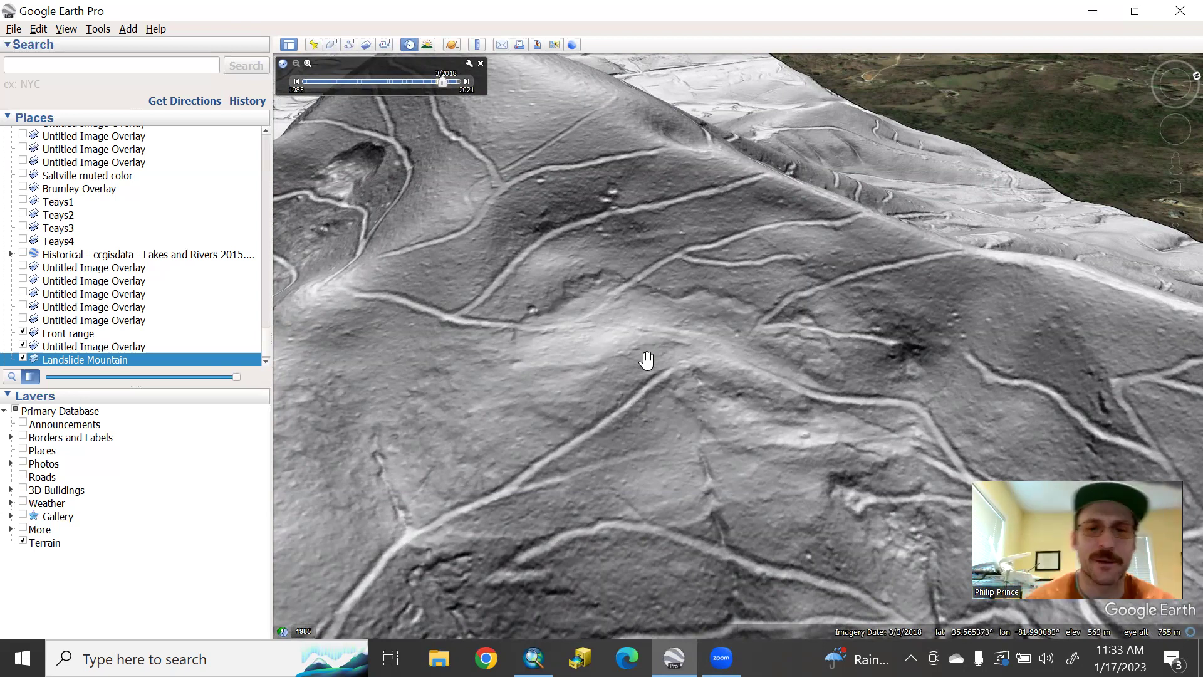
Follow the ridge away from the peak to the isolated landslide near the overlay's edge, and rotate the view to face it.
left_click_drag(550, 344, 387, 302)
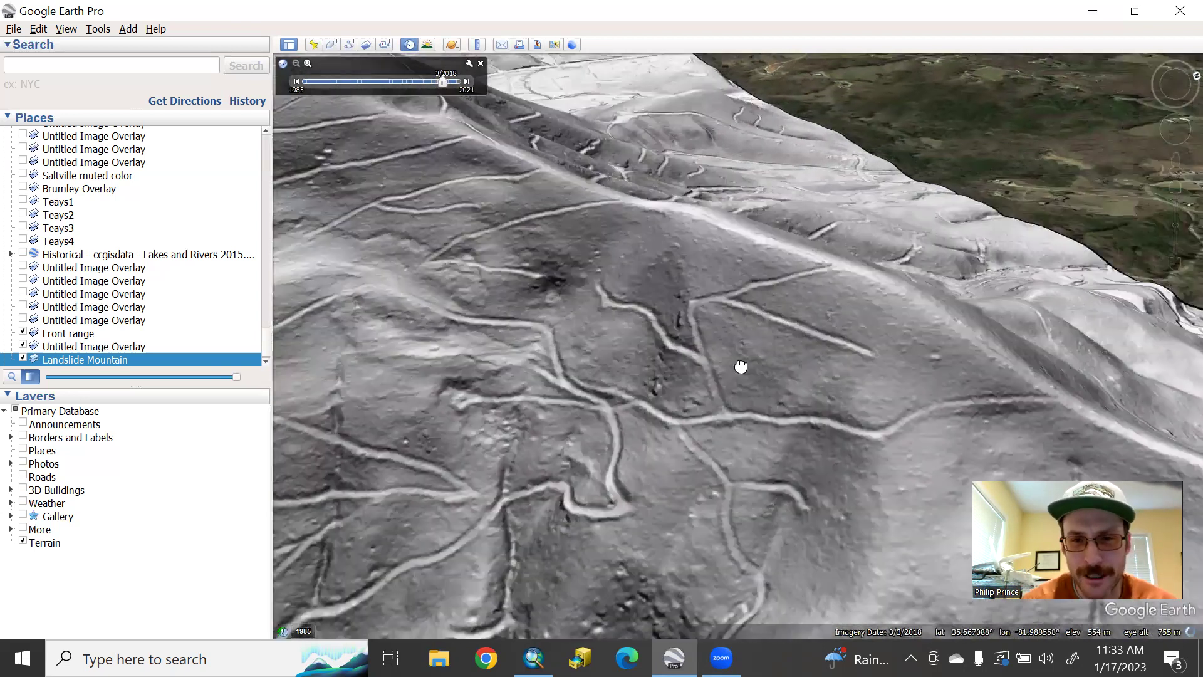
left_click_drag(742, 367, 240, 271)
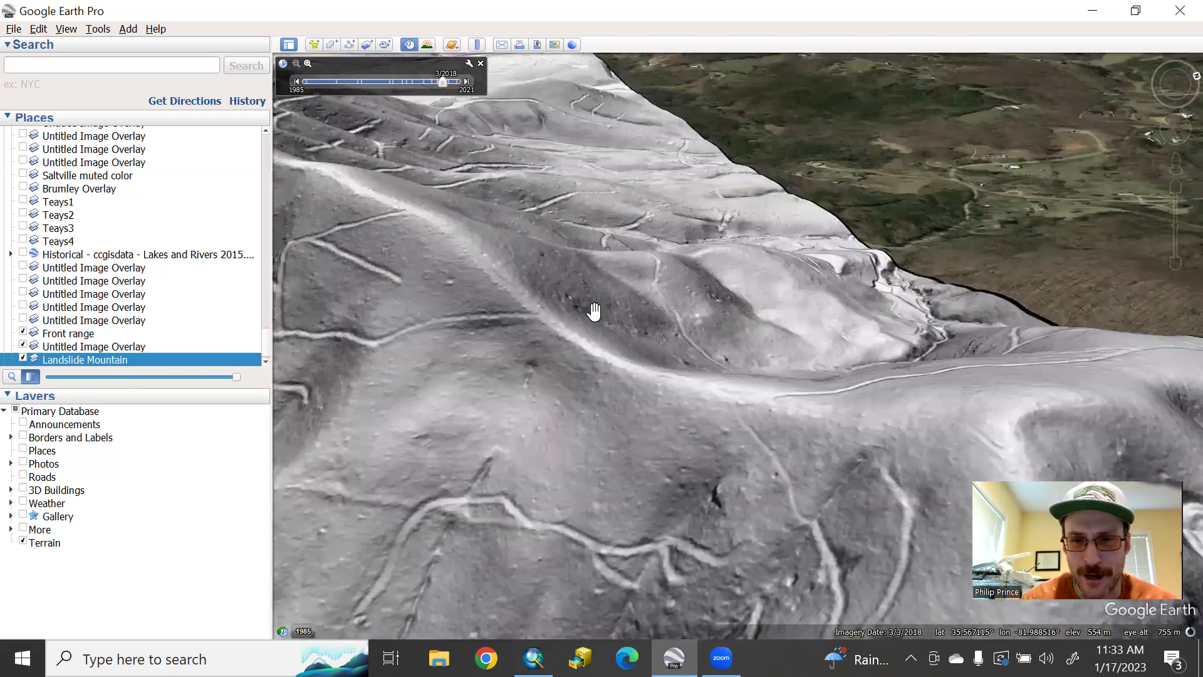
left_click_drag(738, 360, 535, 321)
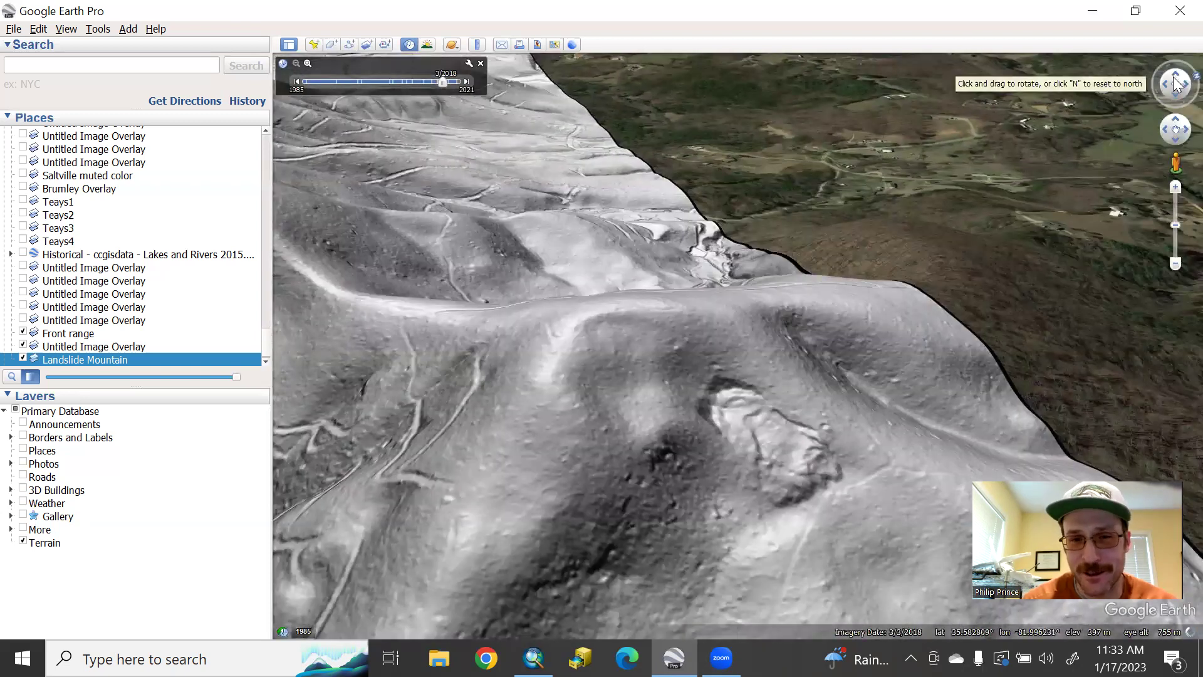
left_click_drag(1174, 80, 1173, 84)
left_click_drag(679, 341, 787, 322)
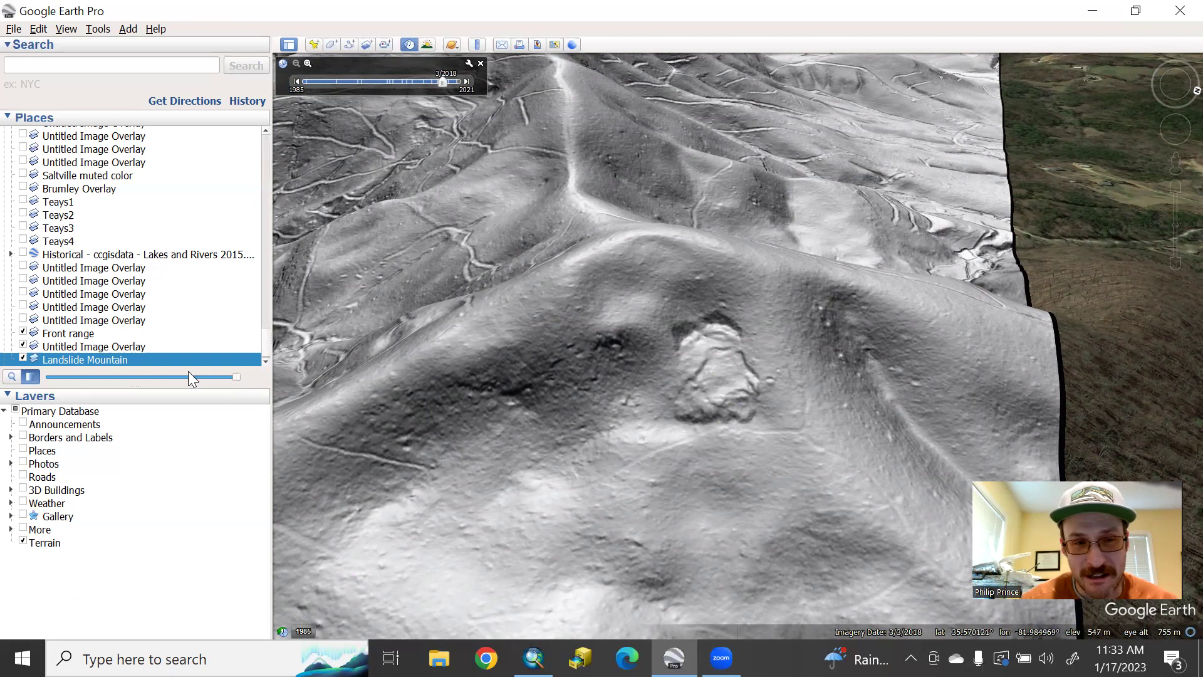
Hide the isolated landslide's hillshade by making the overlay transparent to check the forested imagery, and bring the overlay back to full opacity.
left_click_drag(188, 371, 50, 376)
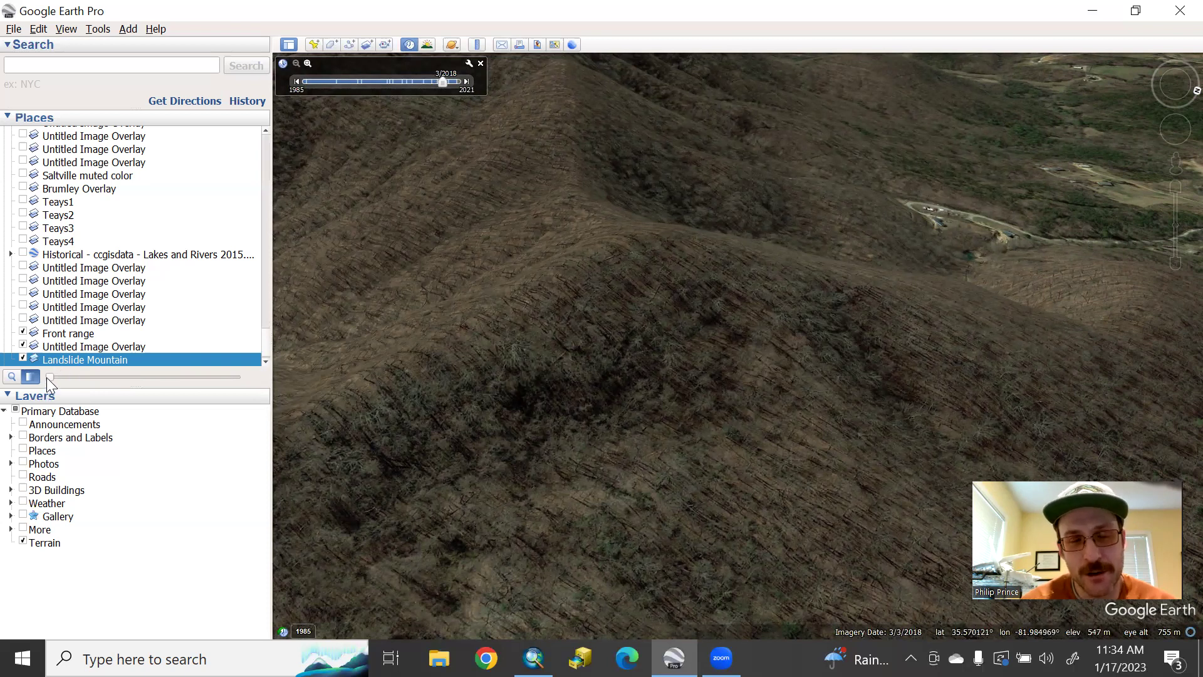
left_click_drag(47, 377, 237, 377)
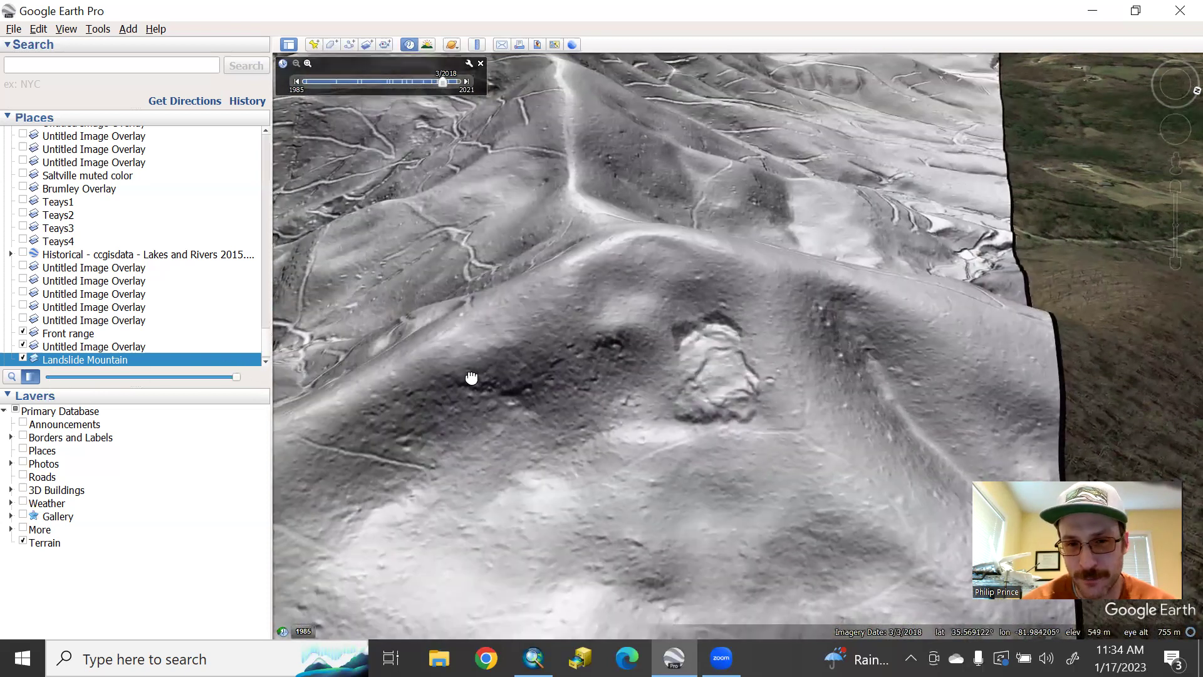
Examine the rough landslide deposit below the ridge road, and zoom out to survey the surrounding mountain slopes.
left_click_drag(604, 349, 800, 303)
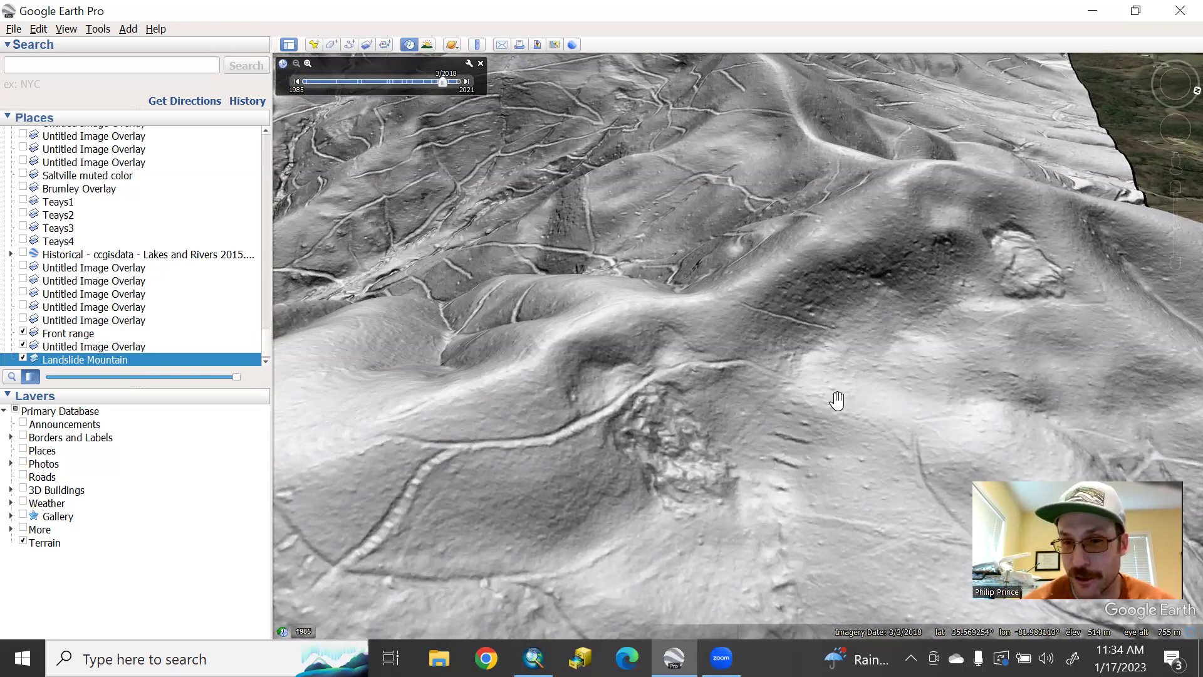
left_click(1175, 259)
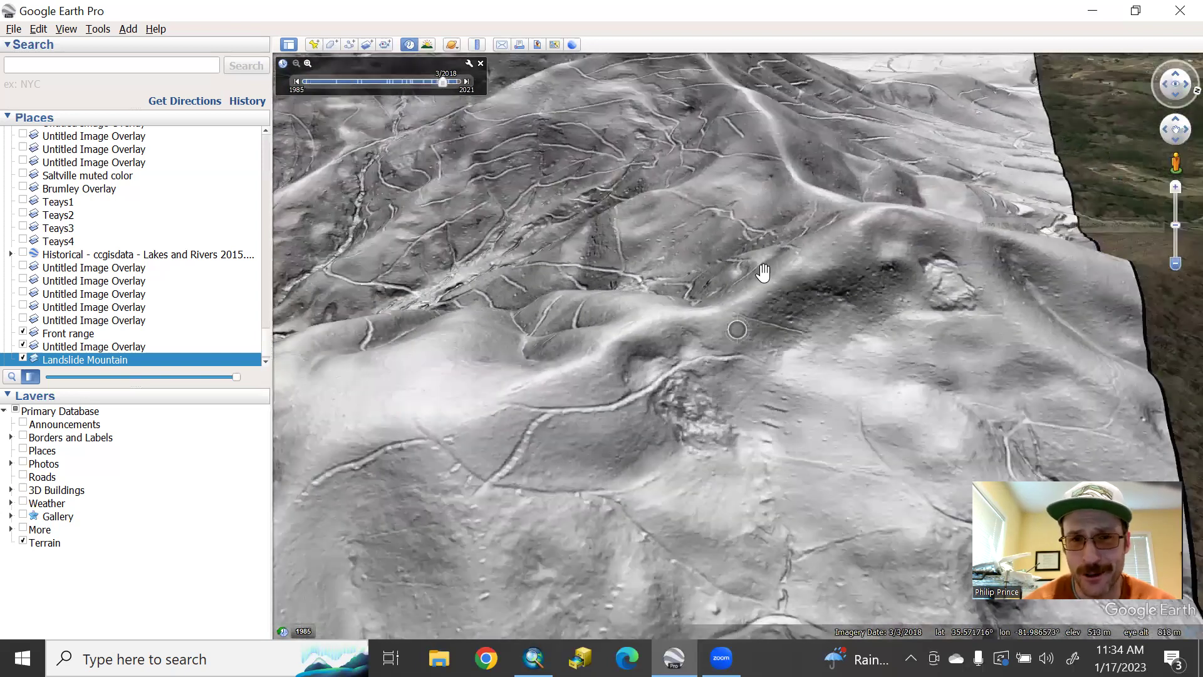
scroll(653, 231, "down", 1)
left_click_drag(667, 287, 663, 543)
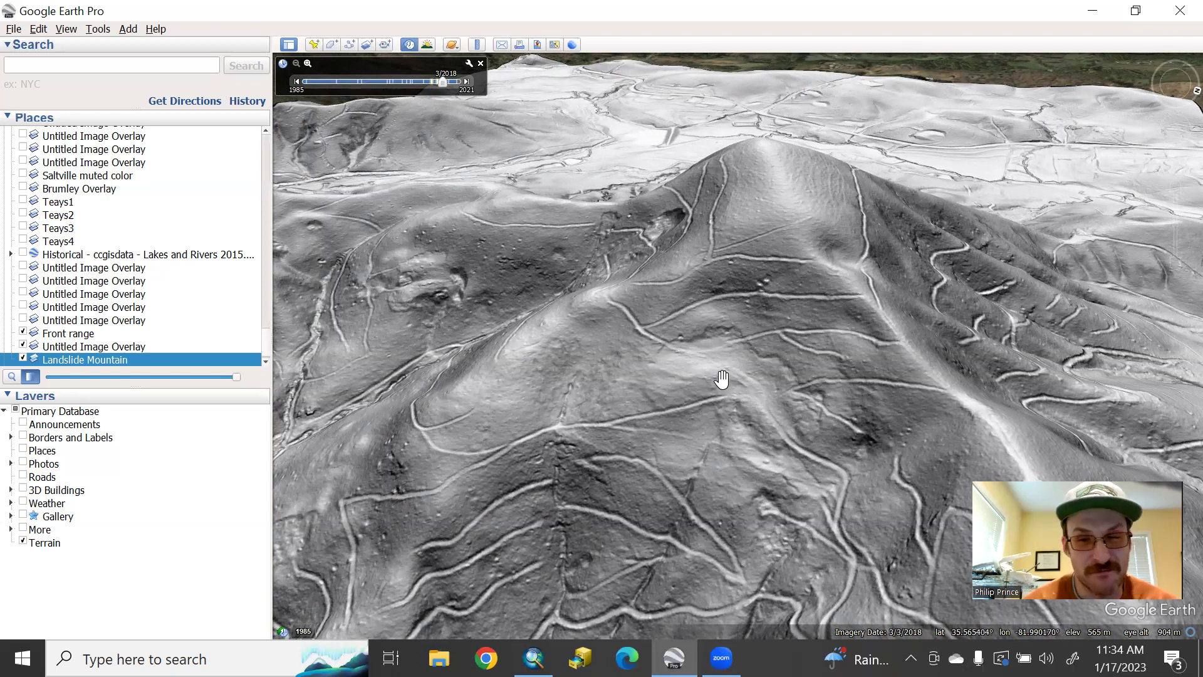
Survey the landslide cluster beside the peak, and rotate the view to inspect the gullied slope on the mountain's other side.
left_click_drag(683, 346, 917, 426)
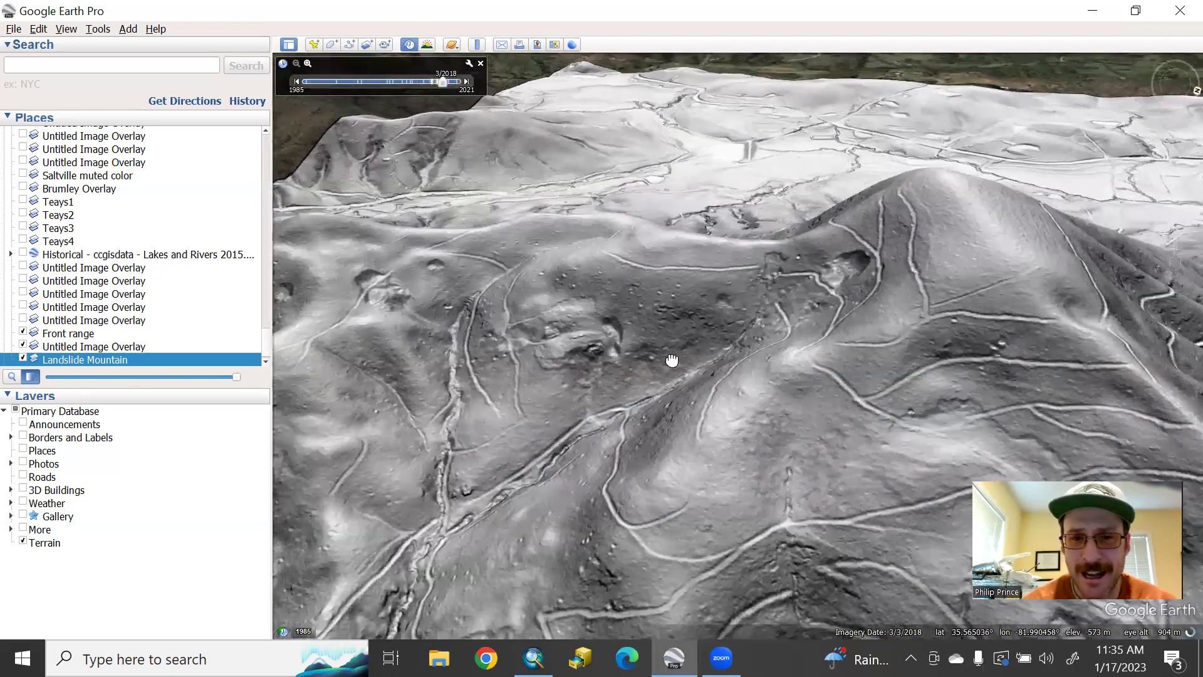
left_click_drag(676, 358, 1074, 298)
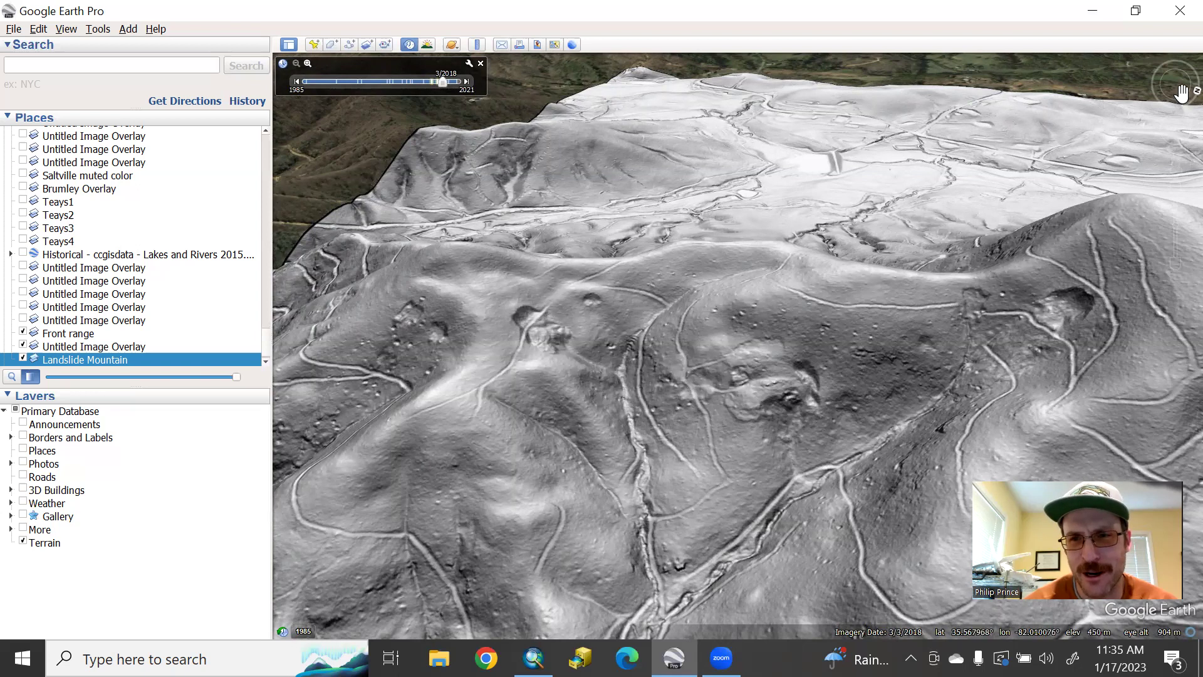
mouse_move(1176, 96)
left_click_drag(1177, 91, 1065, 105)
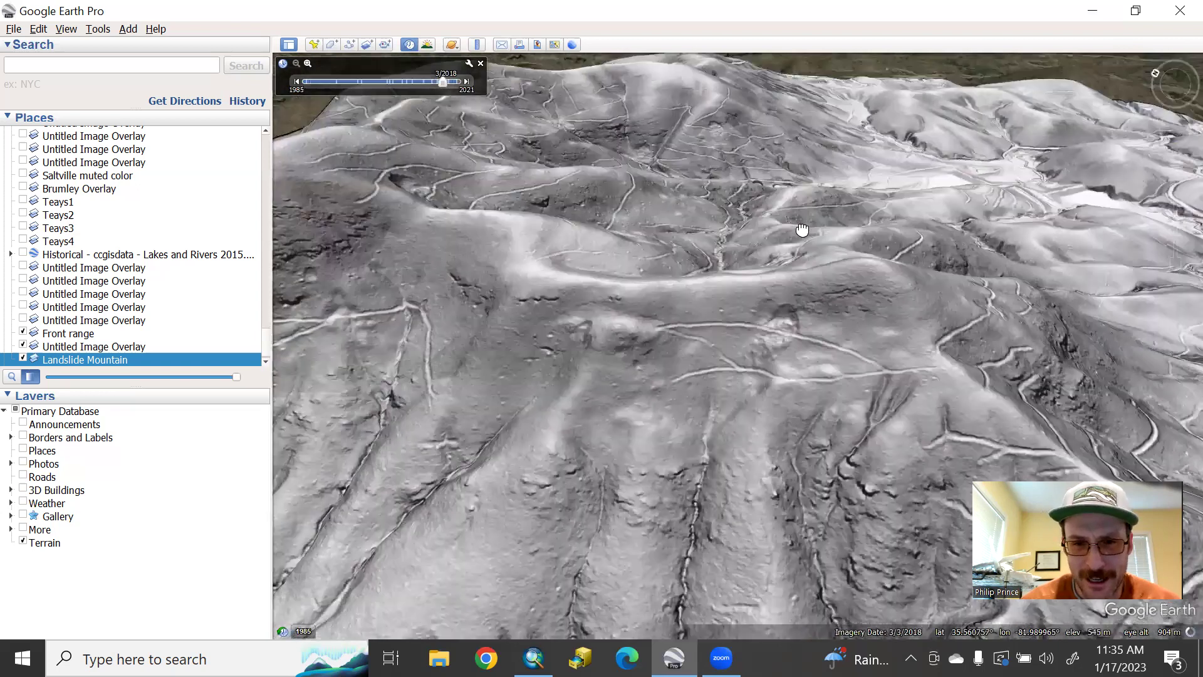
left_click_drag(802, 230, 798, 167)
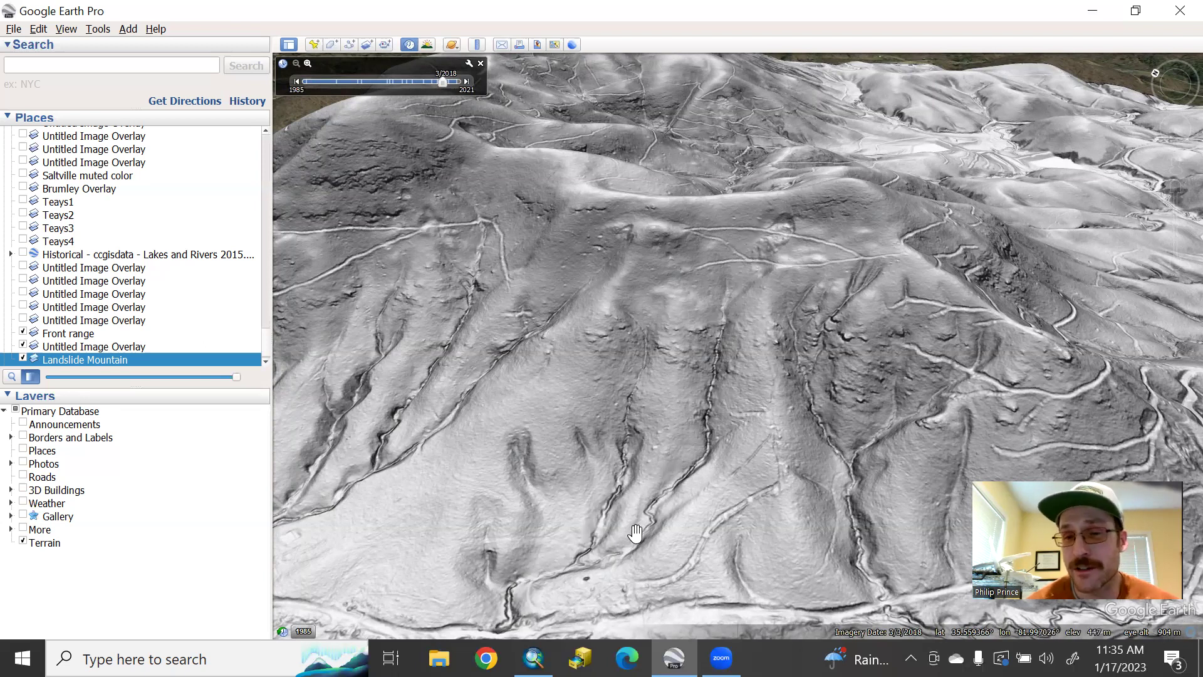
Examine the road-crossed slide above the gullies, and rotate back to compare the landslide cluster with the road-covered slopes around the peak.
left_click_drag(844, 237, 826, 322)
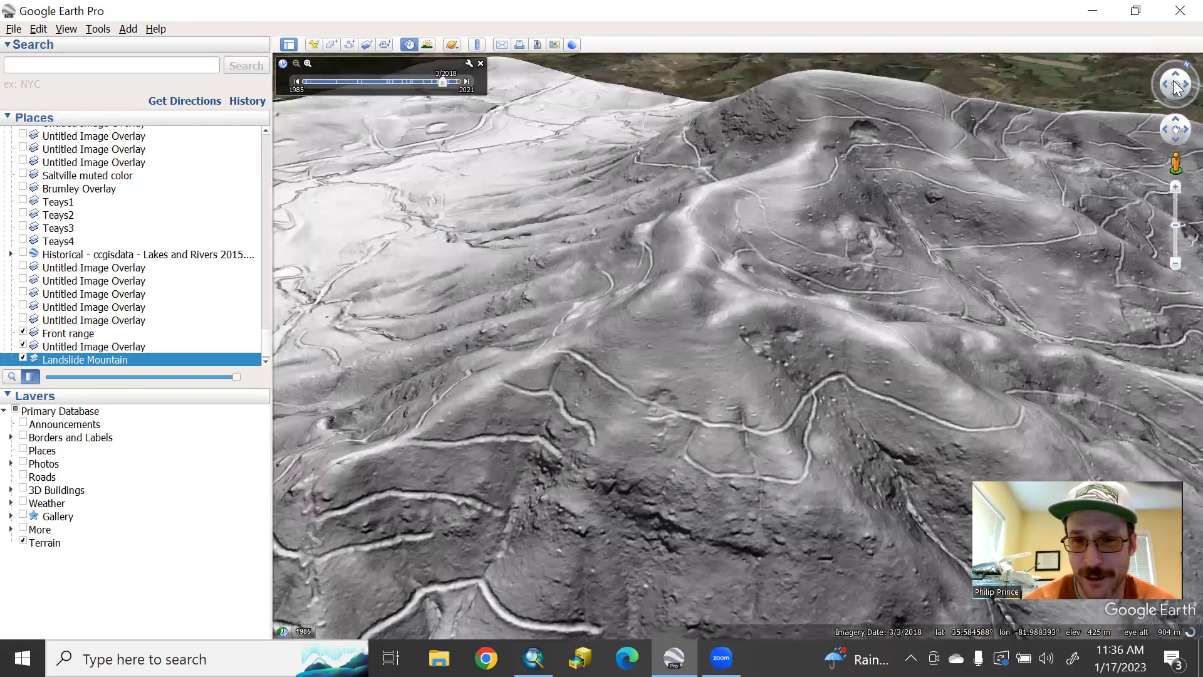
left_click_drag(1173, 82, 1174, 94)
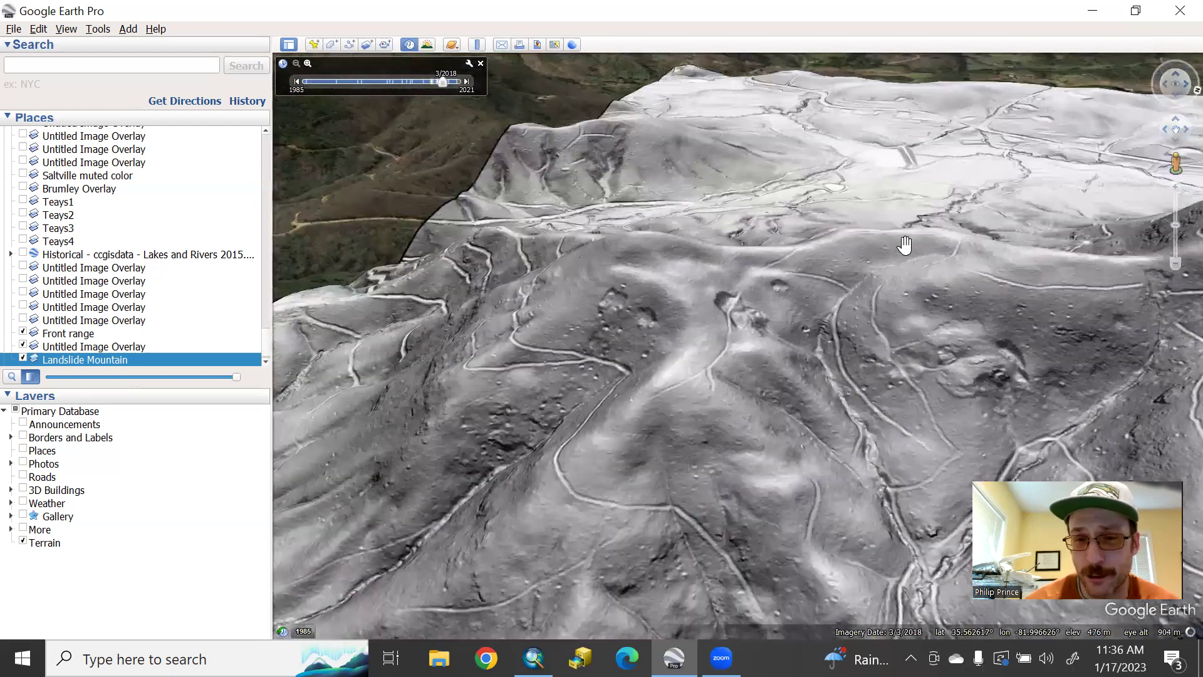
left_click_drag(862, 312, 793, 324)
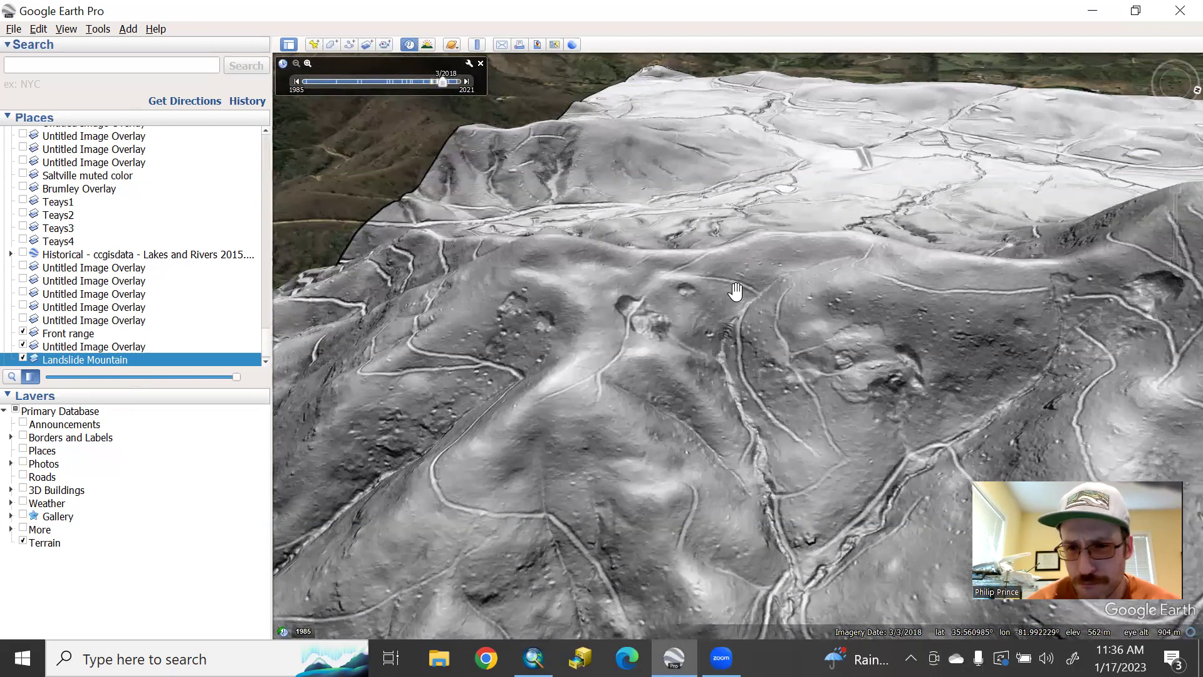
left_click_drag(733, 303, 628, 327)
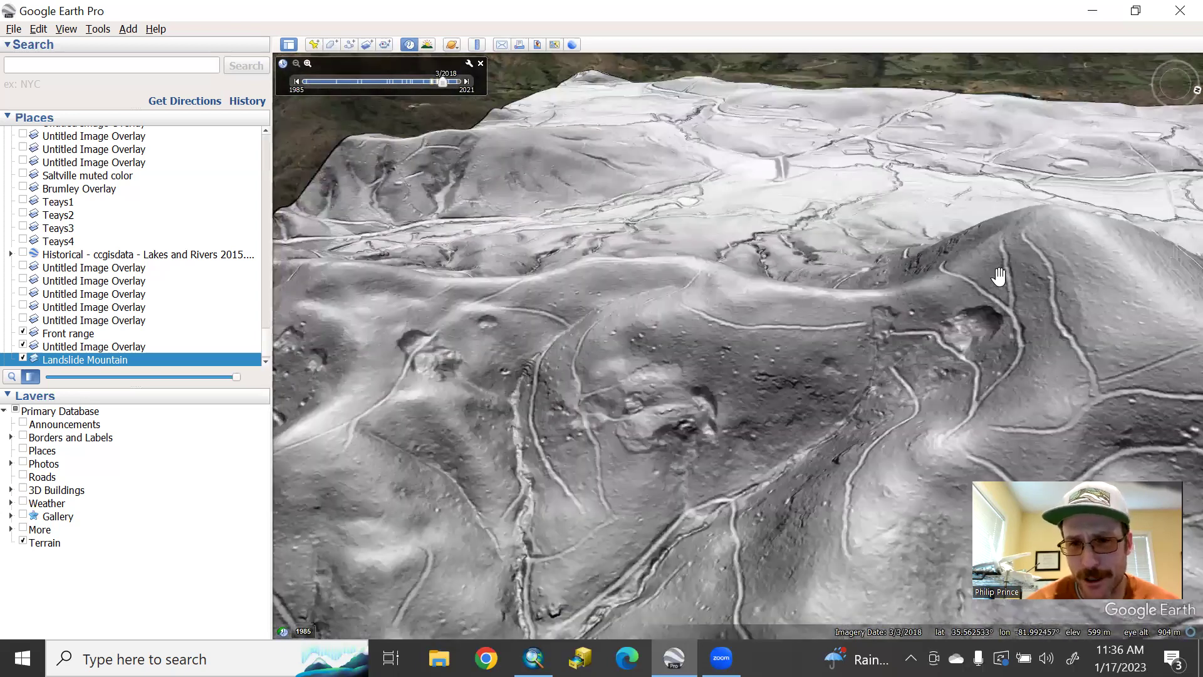
left_click_drag(1015, 317, 886, 337)
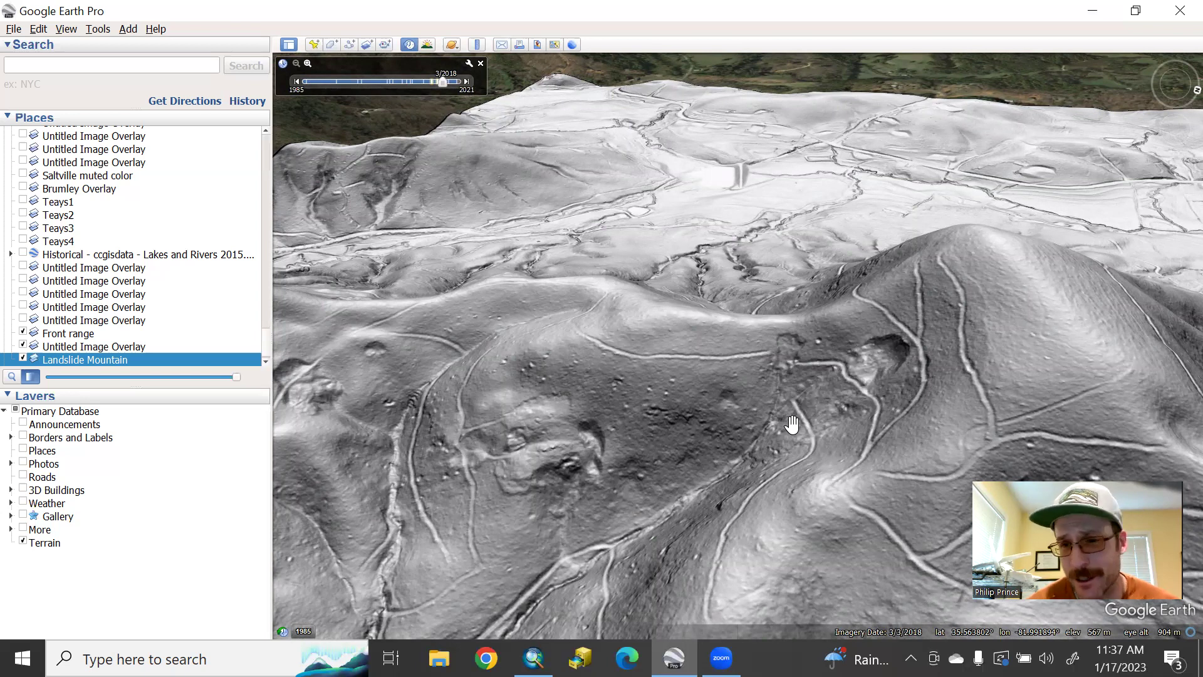
left_click_drag(793, 421, 769, 321)
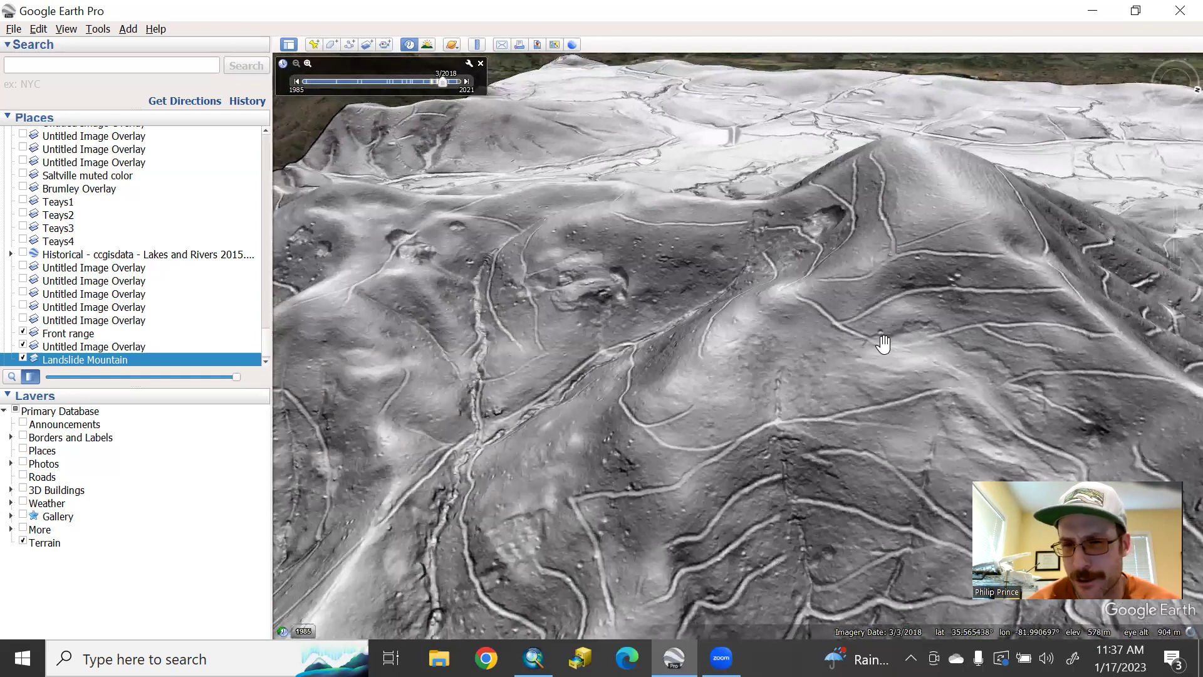
left_click_drag(891, 338, 806, 315)
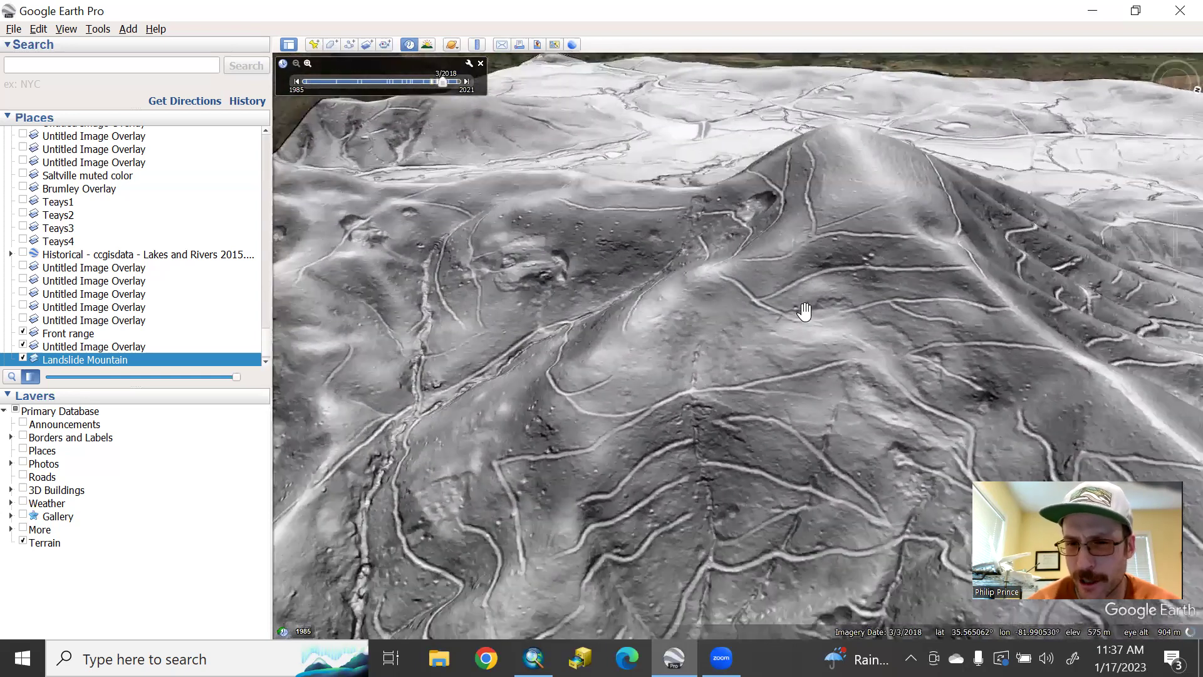